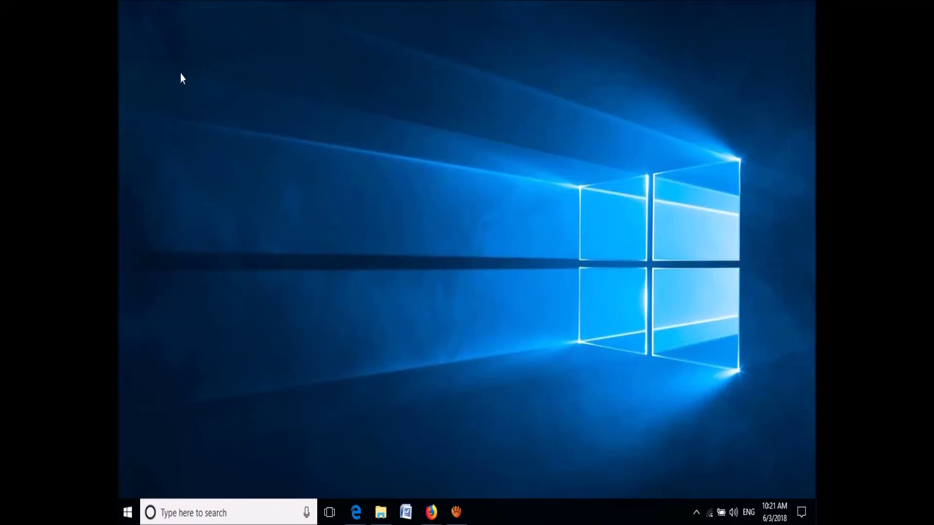
Bring up the context menu on an empty spot of the desktop.
{"action": "left_click", "coordinate": [446, 245]}
{"action": "right_click", "coordinate": [447, 249]}
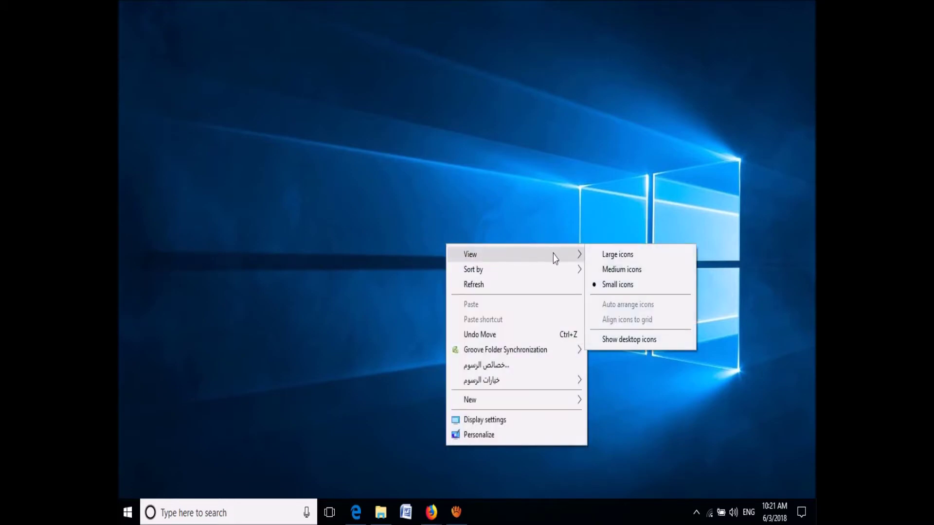
{"action": "mouse_move", "coordinate": [511, 253]}
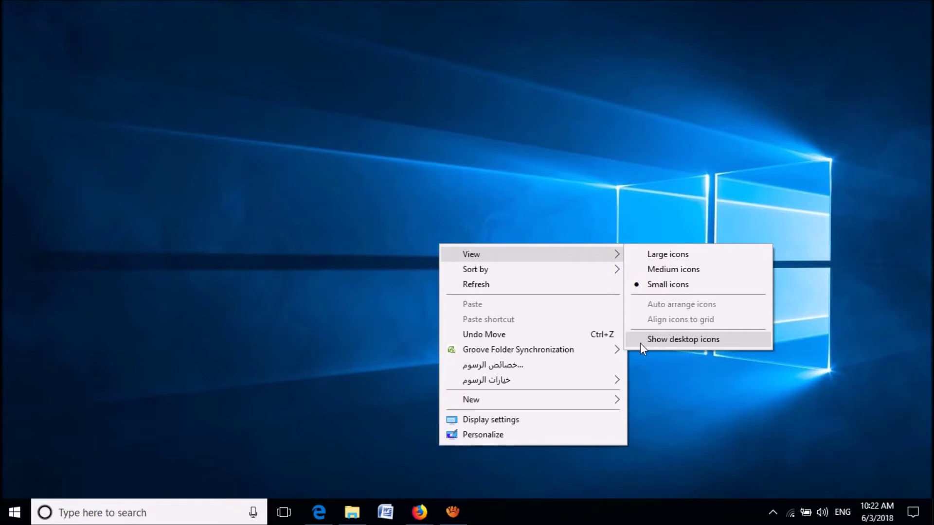
Turn on Show desktop icons from the View menu, then reopen the desktop menu.
{"action": "left_click", "coordinate": [639, 343]}
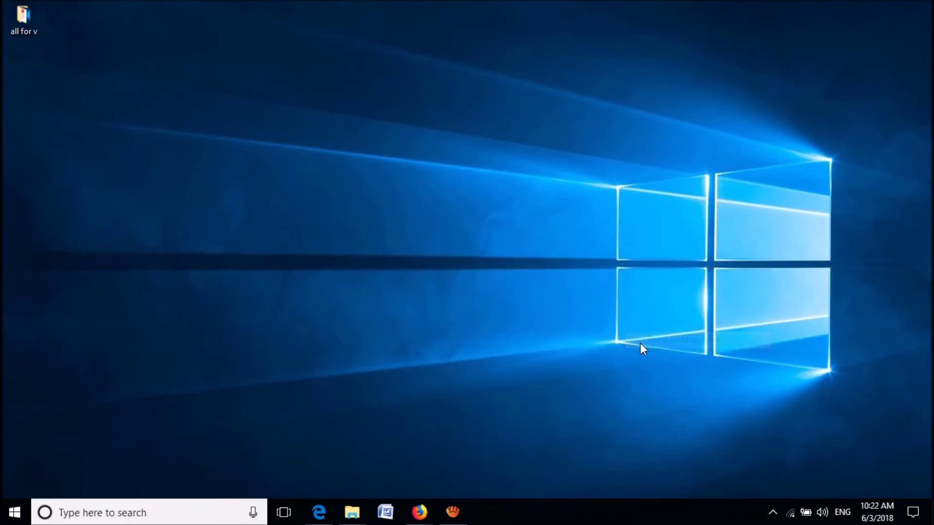
{"action": "right_click", "coordinate": [449, 229]}
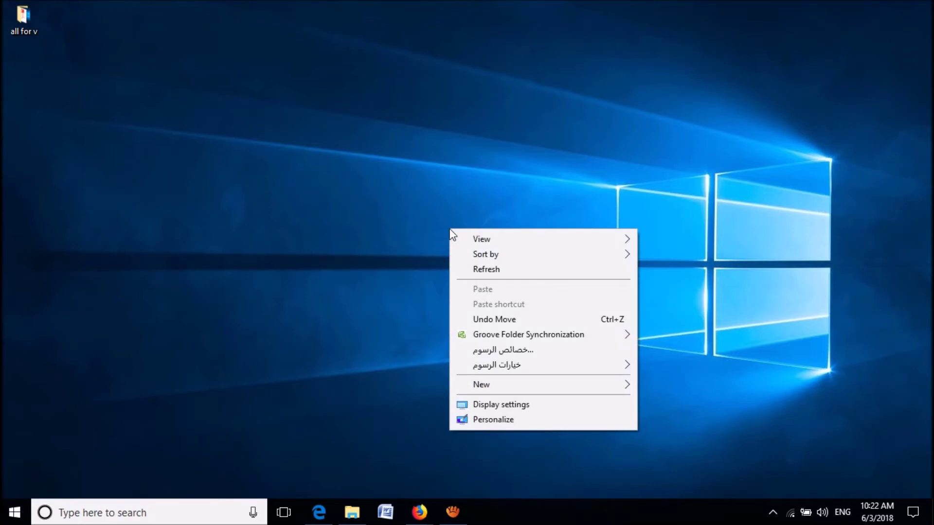
Choose Personalize from the desktop menu and go to the Themes page.
{"action": "left_click", "coordinate": [472, 425]}
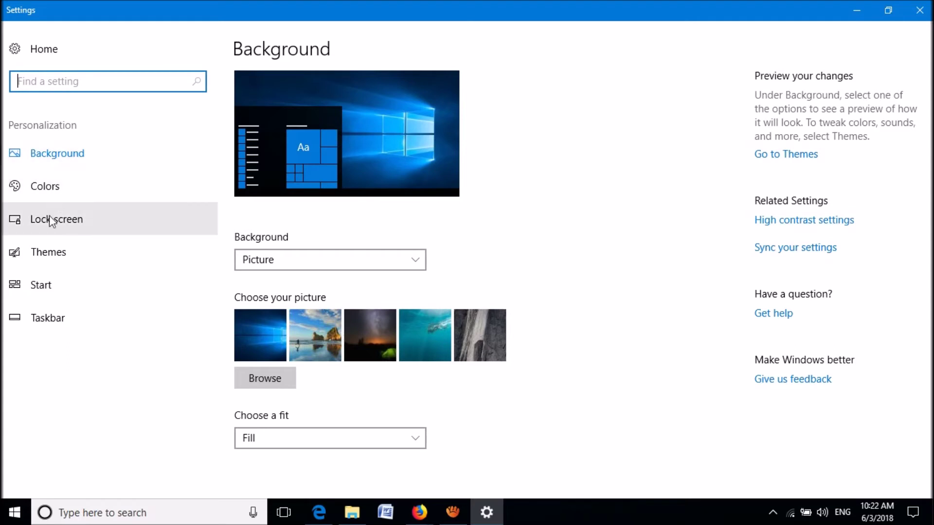
{"action": "left_click", "coordinate": [48, 263]}
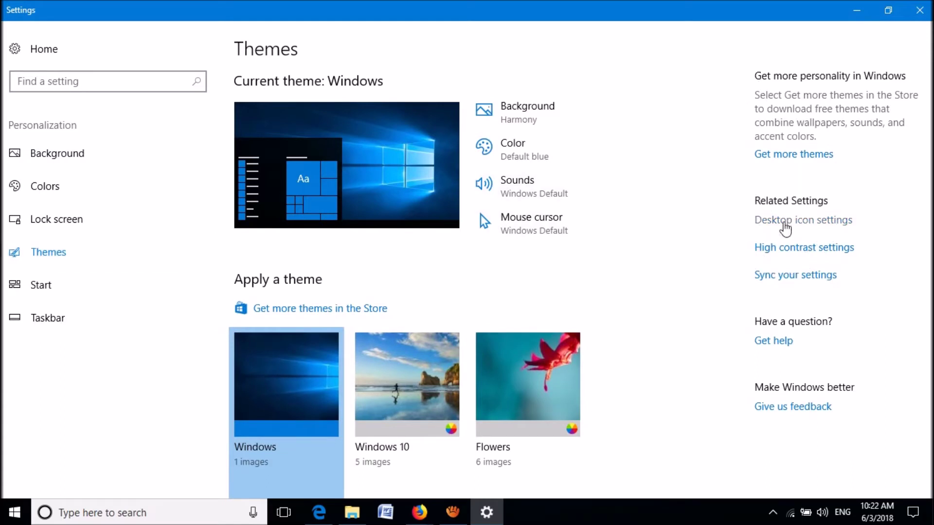
Open Desktop icon settings from Themes and tick the Computer icon.
{"action": "left_click", "coordinate": [784, 223]}
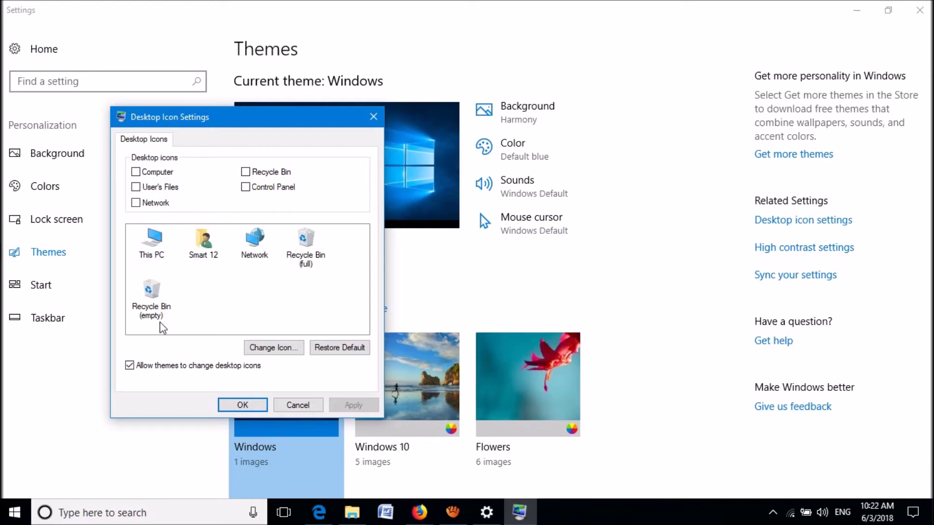
{"action": "left_click", "coordinate": [137, 172]}
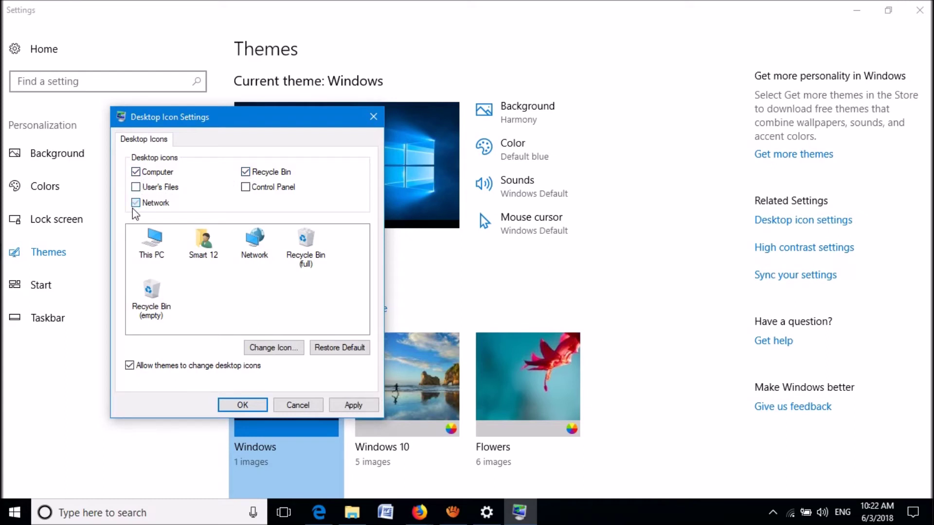
Apply and confirm the Computer, Recycle Bin and Network icon selections.
{"action": "left_click", "coordinate": [350, 407]}
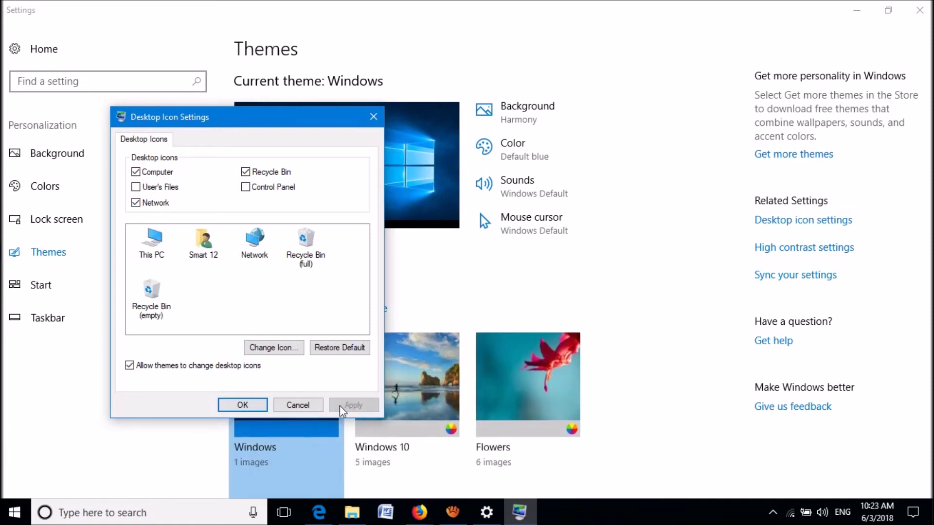
{"action": "left_click", "coordinate": [248, 405]}
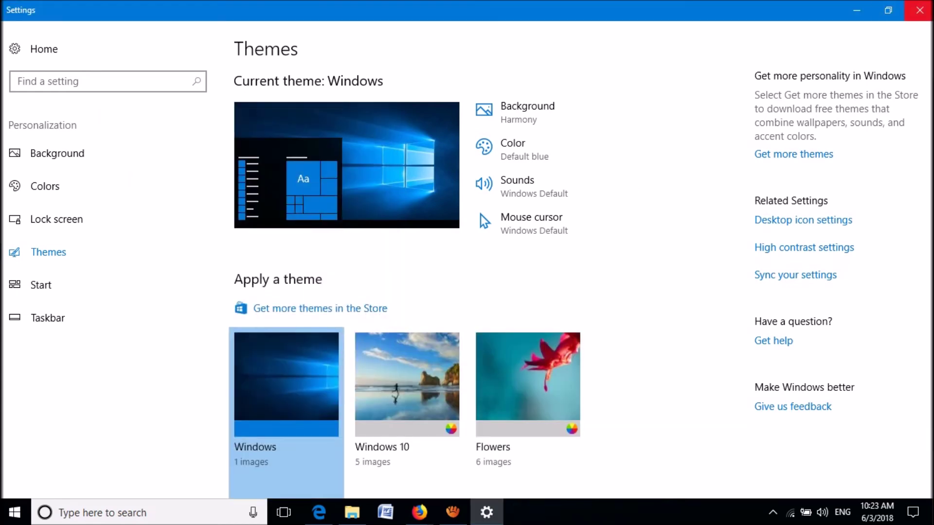
Close the Settings window to reveal This PC, Recycle Bin and Network on the desktop.
{"action": "left_click", "coordinate": [919, 10]}
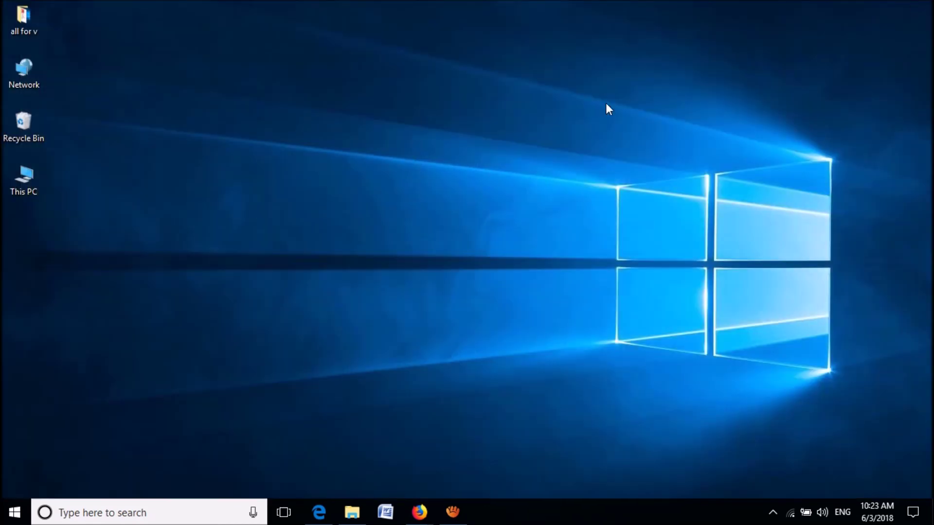